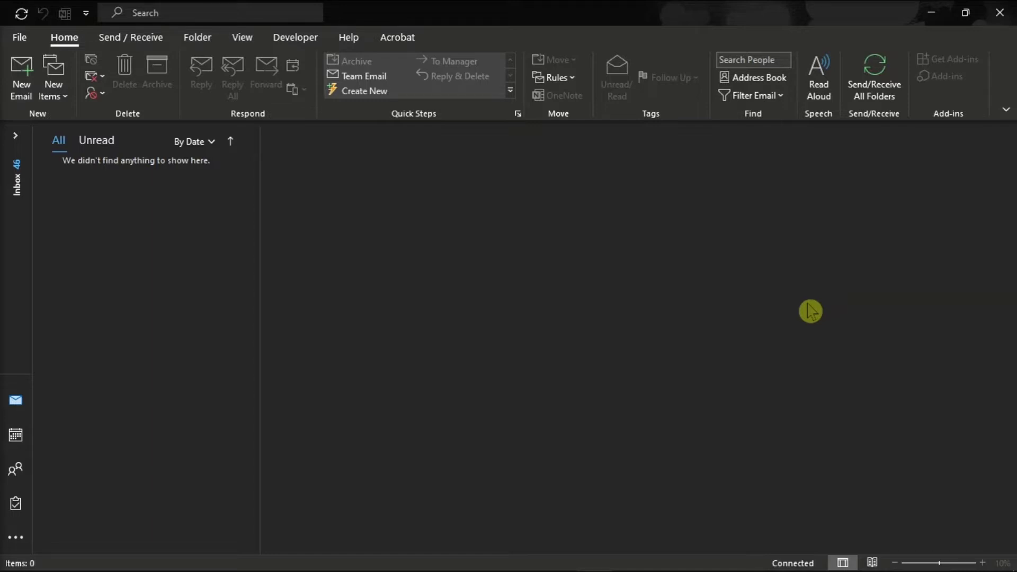
Open the Windows Start menu from the taskbar.
left_click(18, 557)
Open Control Panel's Sound dialog through Hardware and Sound.
type("c")
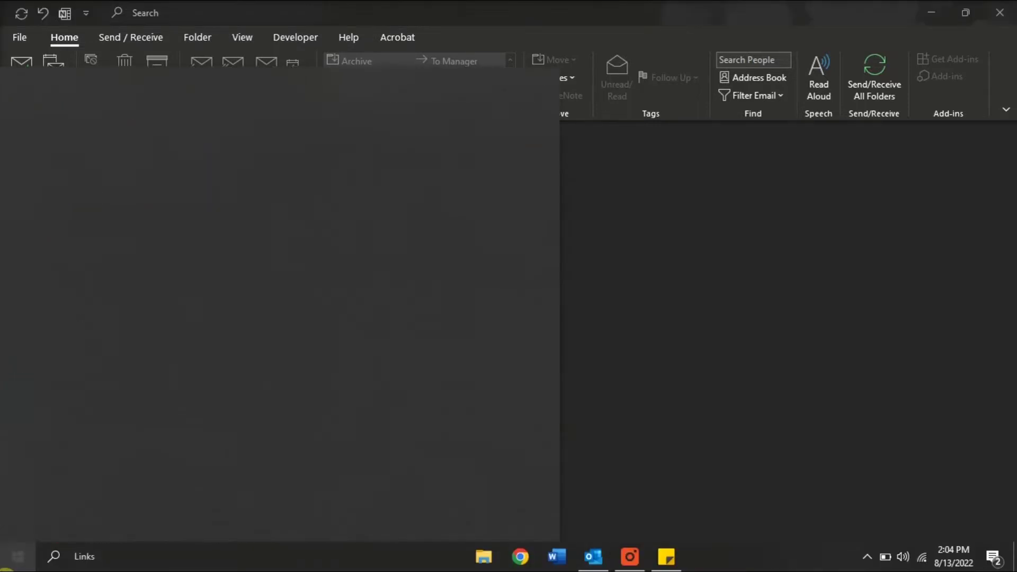
type("ontrol panel")
key("Return")
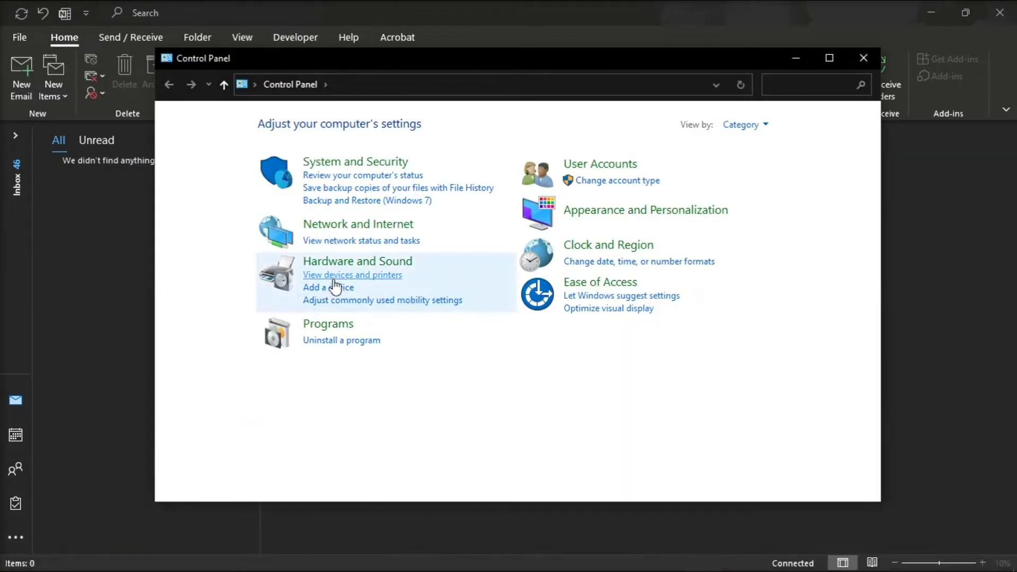
left_click(345, 263)
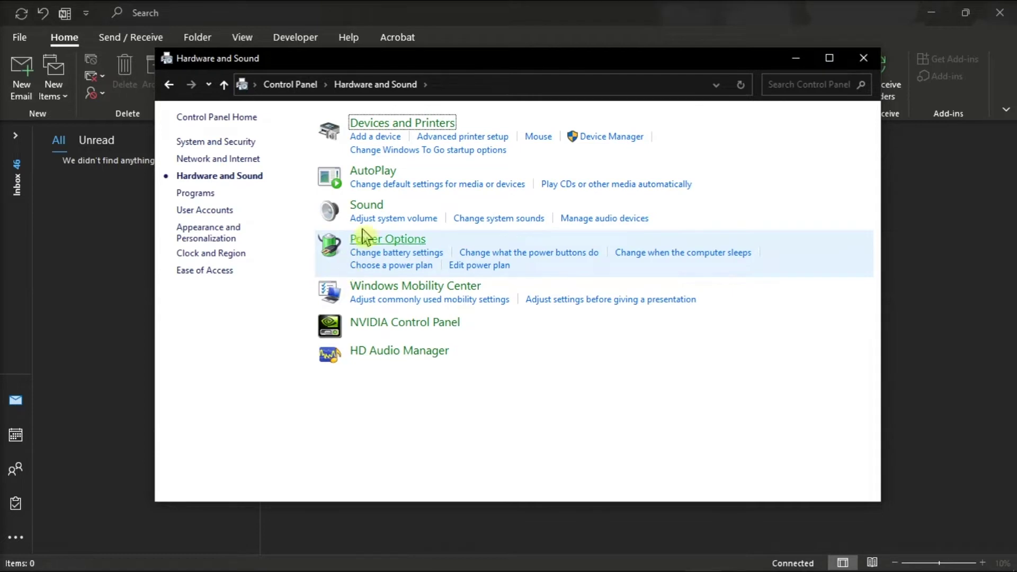
left_click(376, 207)
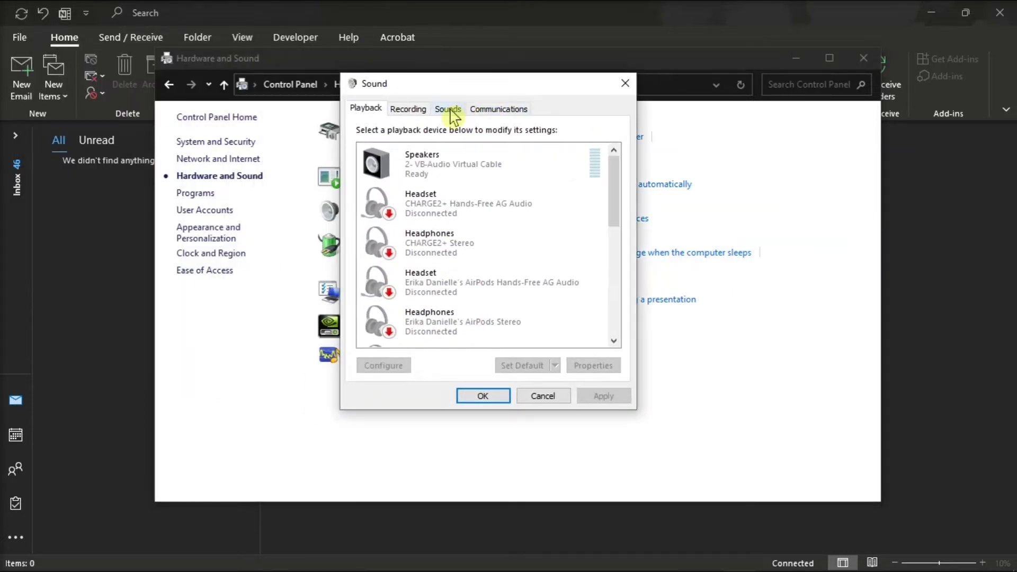
On the Sounds tab, set the Desktop Mail Notification sound to (None).
left_click(448, 110)
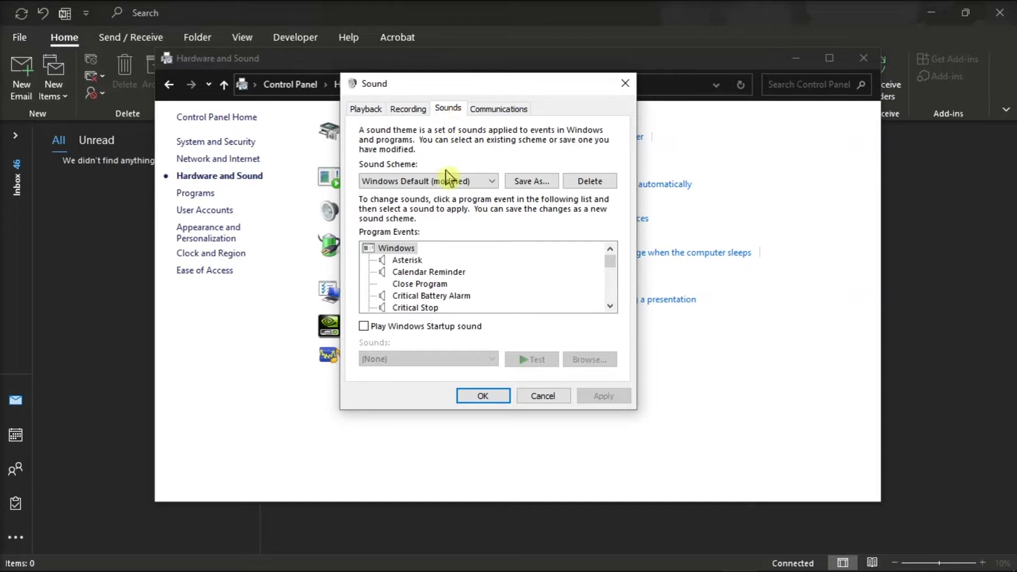
scroll(449, 294, "down", 2)
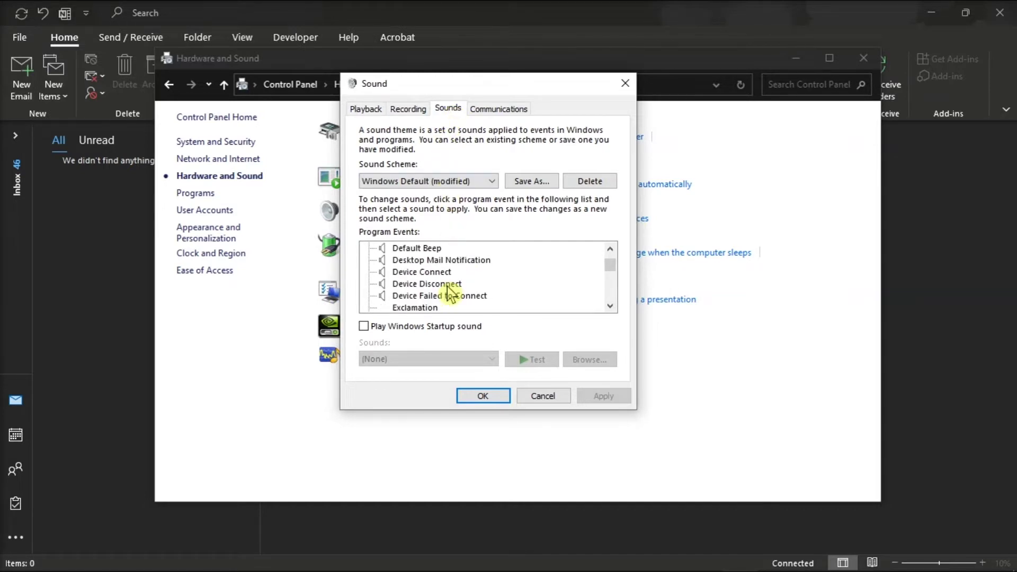
left_click(437, 260)
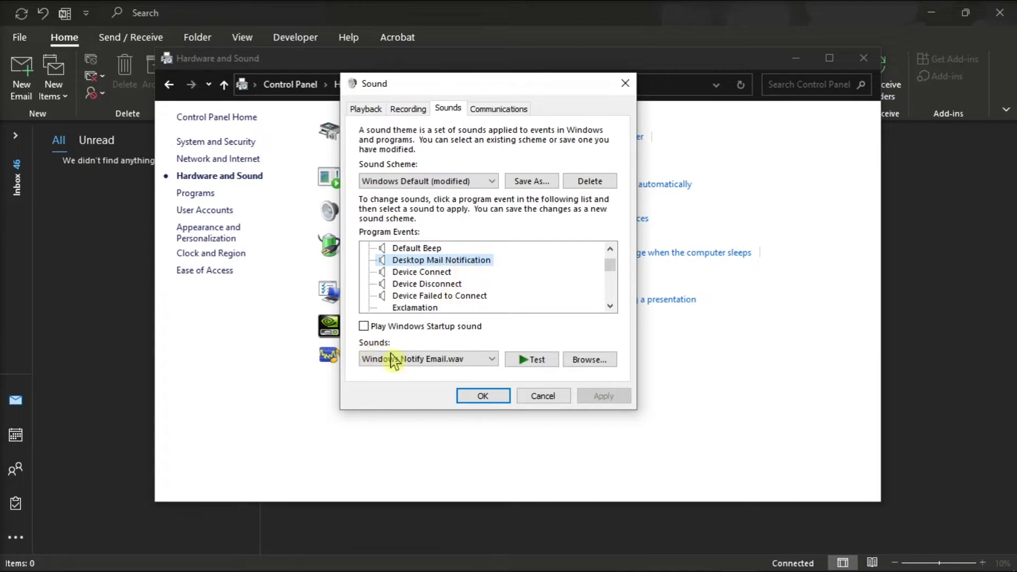
left_click(419, 361)
scroll(432, 249, "up", 15)
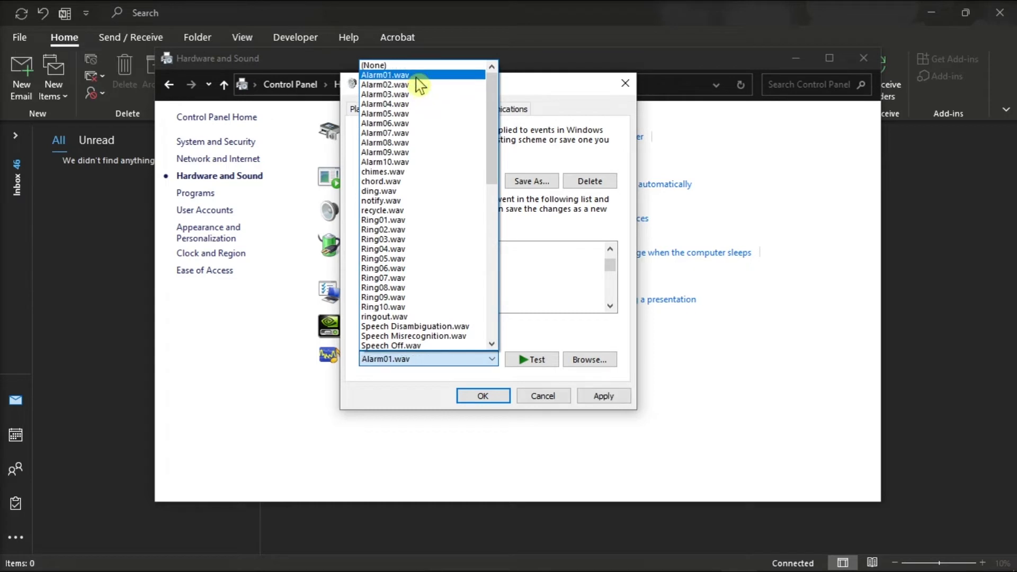
left_click(419, 66)
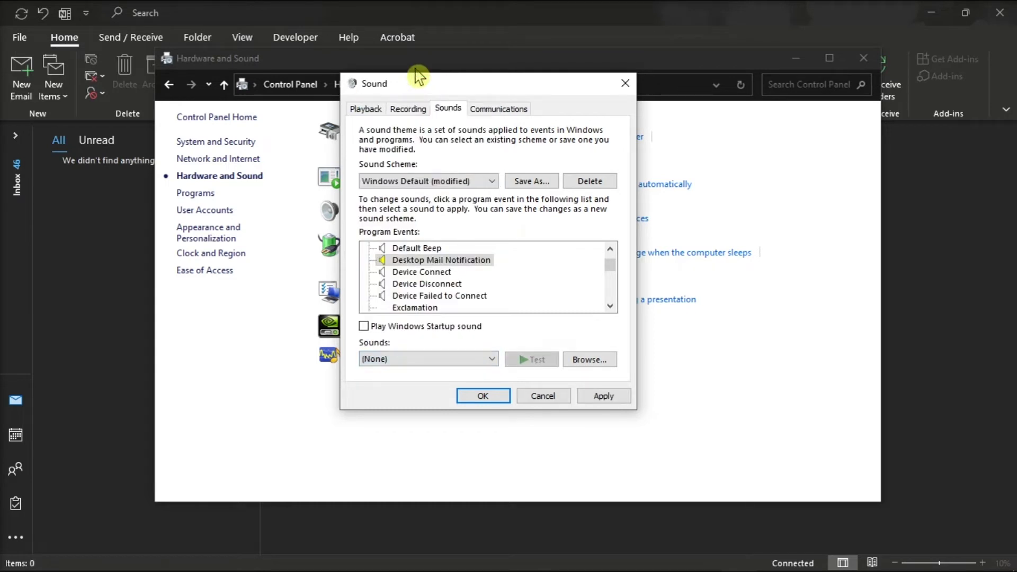
Set the New Mail Notification sound to (None), then apply and close with OK.
scroll(439, 281, "down", 1)
scroll(439, 281, "down", 1)
scroll(440, 280, "down", 2)
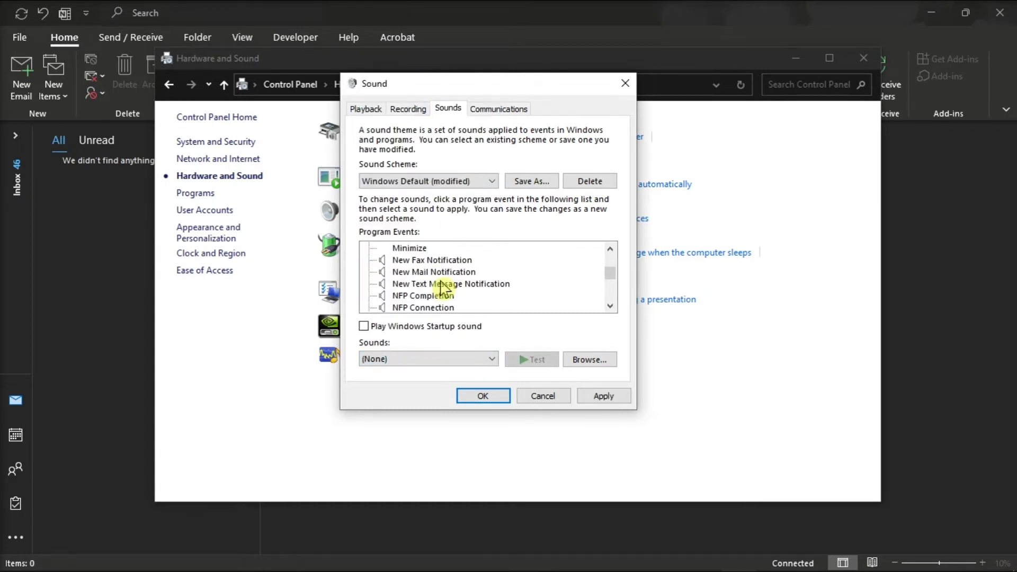
left_click(433, 272)
left_click(427, 359)
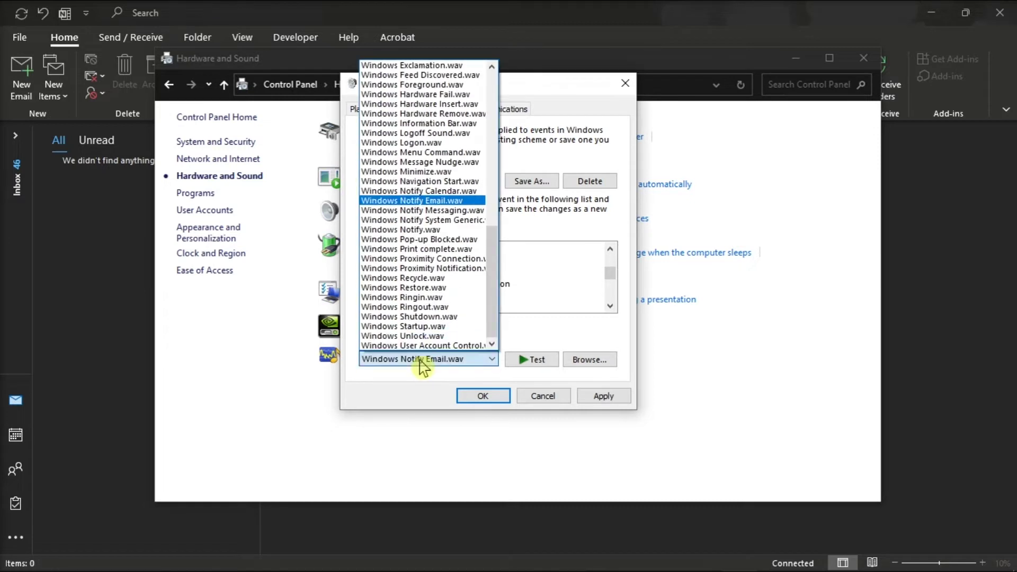
scroll(427, 291, "up", 1)
scroll(426, 292, "up", 5)
scroll(429, 291, "up", 7)
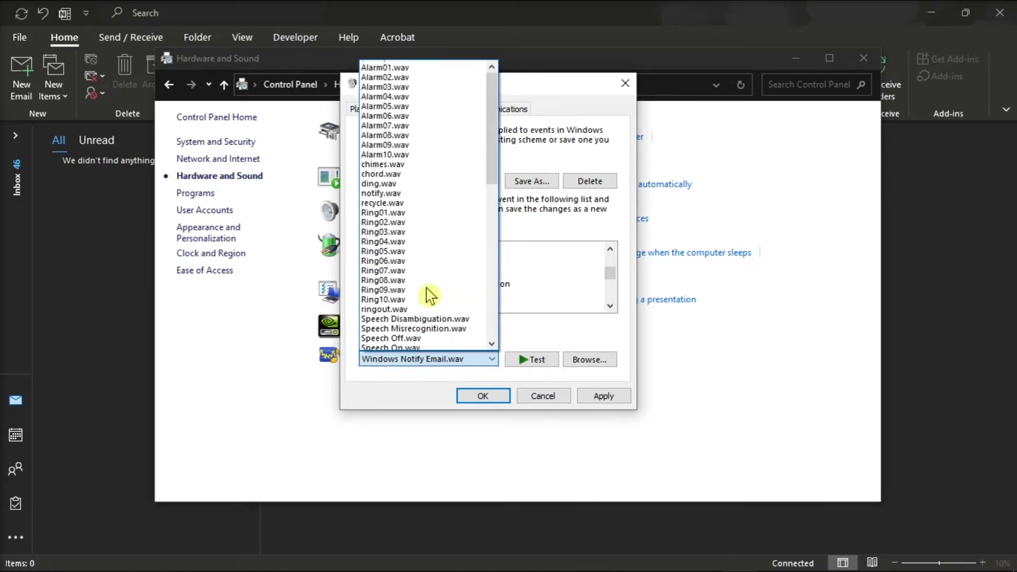
scroll(429, 286, "up", 1)
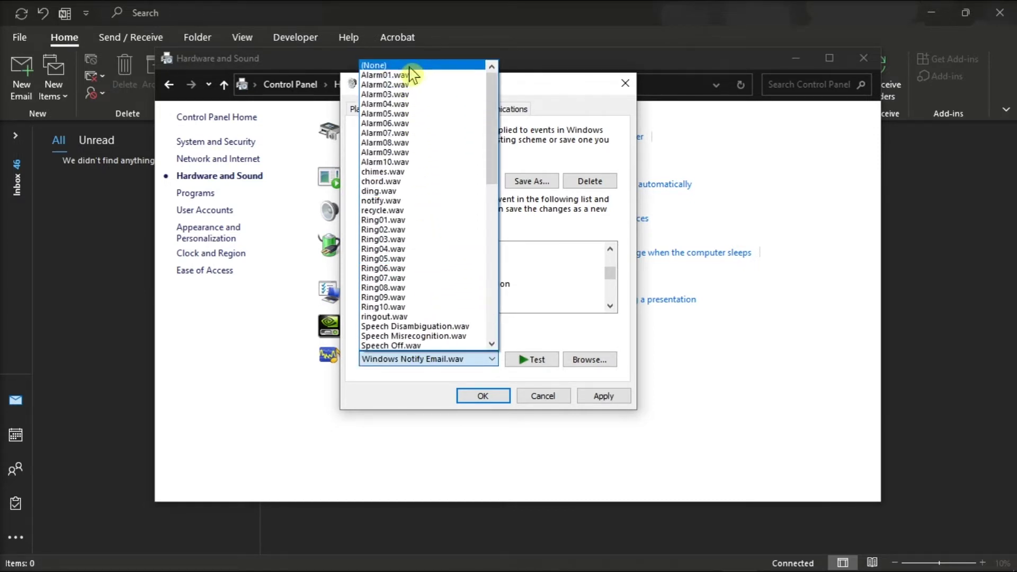
left_click(413, 65)
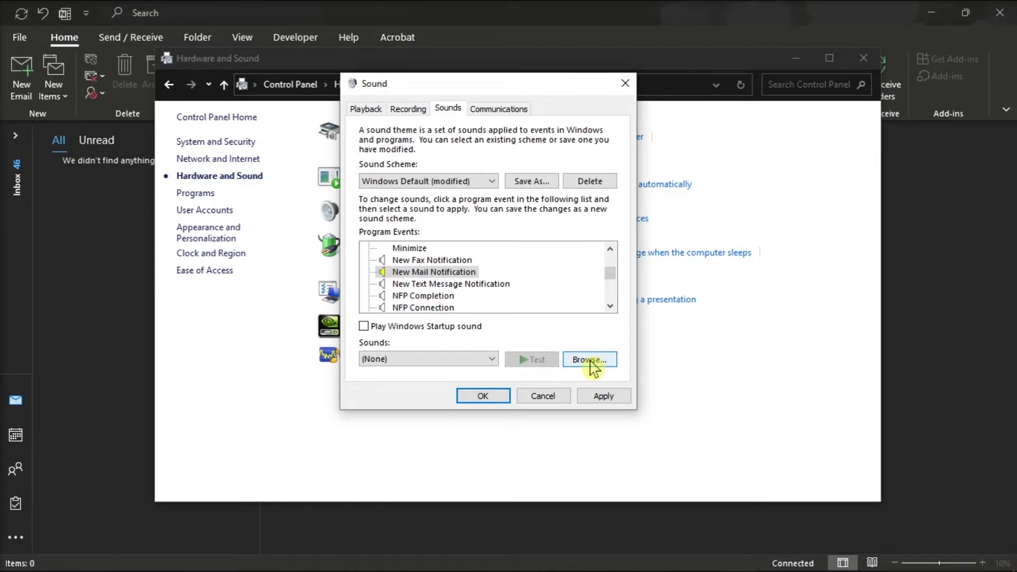
left_click(609, 402)
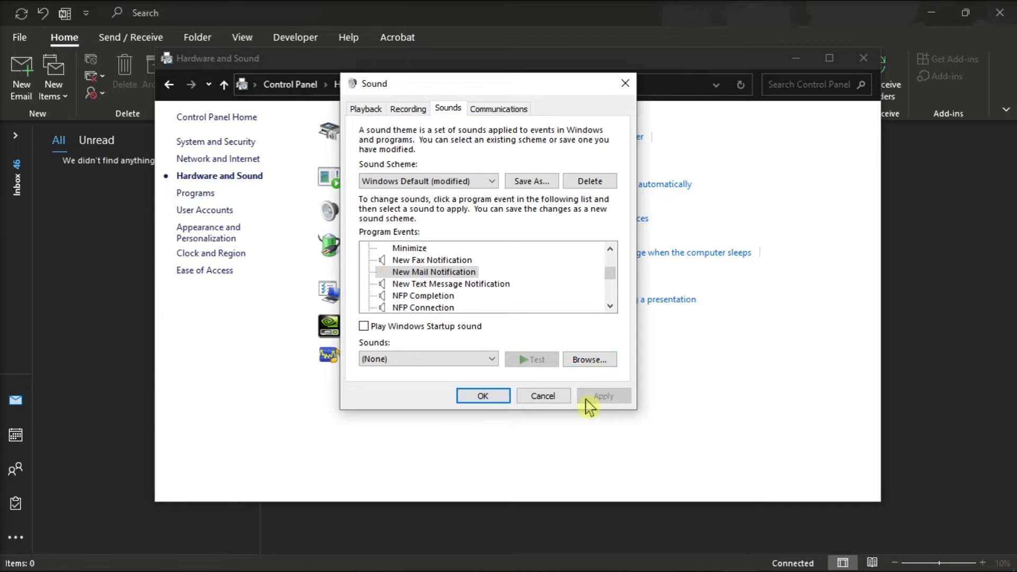
left_click(483, 397)
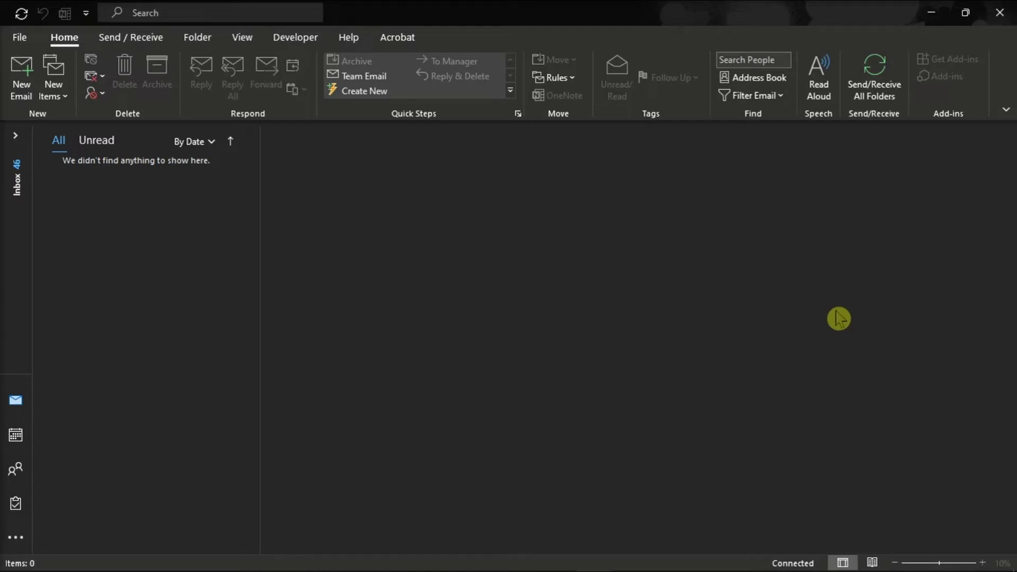
In Outlook's Mail options, check 'Play a sound' on message arrival and keep Desktop Alerts on.
left_click(21, 37)
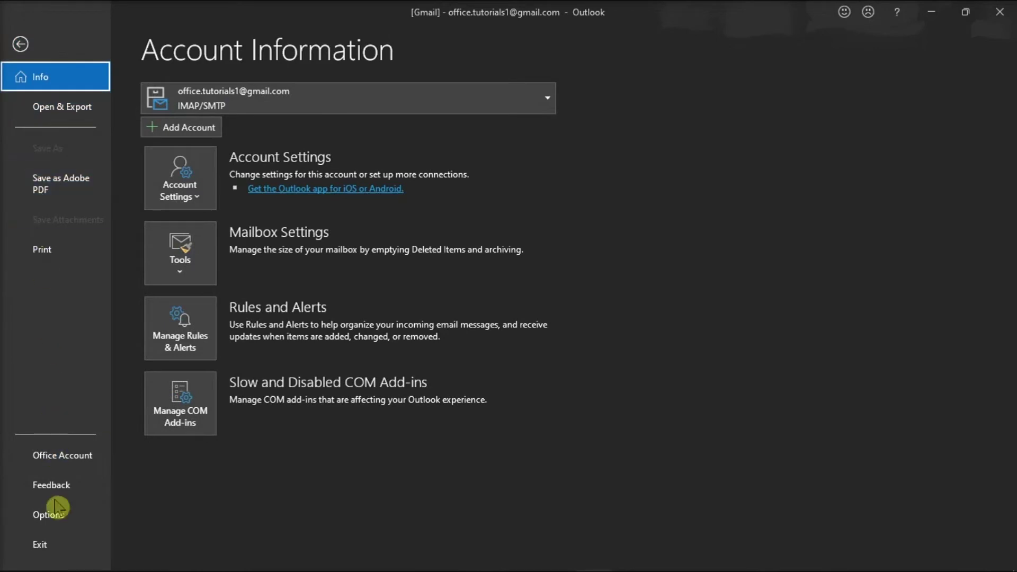
left_click(72, 527)
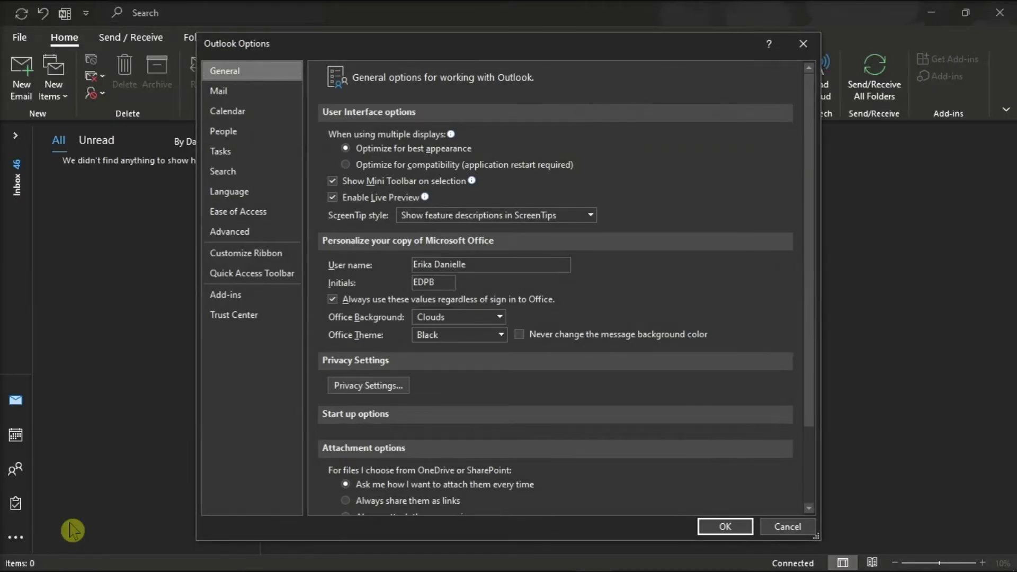
left_click(225, 102)
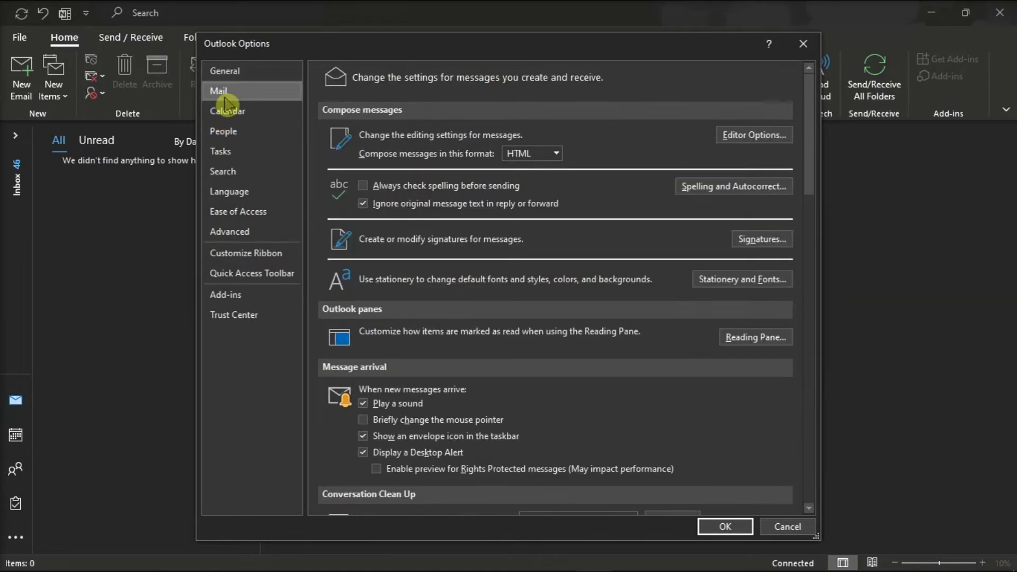
scroll(333, 329, "down", 2)
scroll(448, 378, "down", 1)
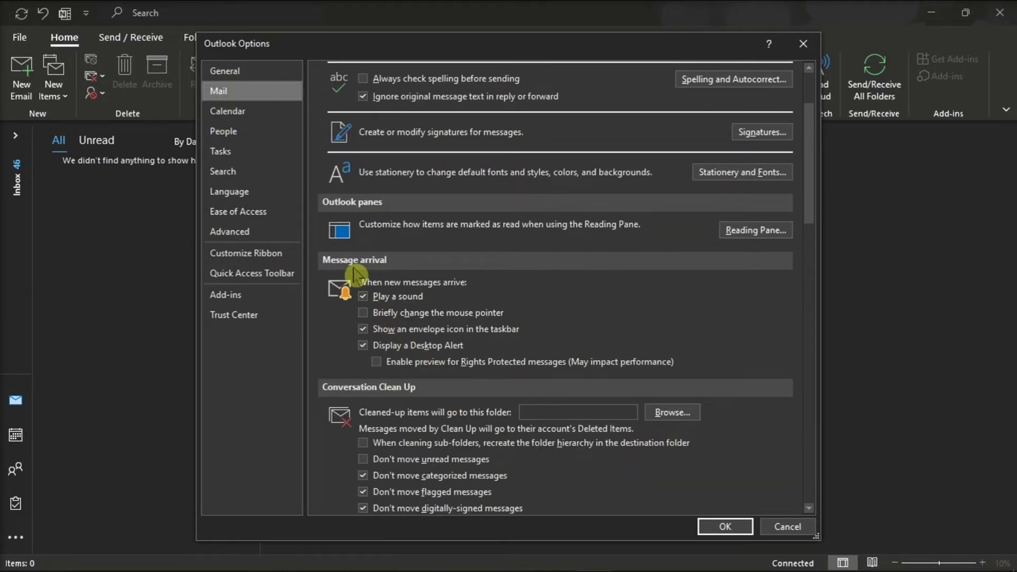
left_click(365, 299)
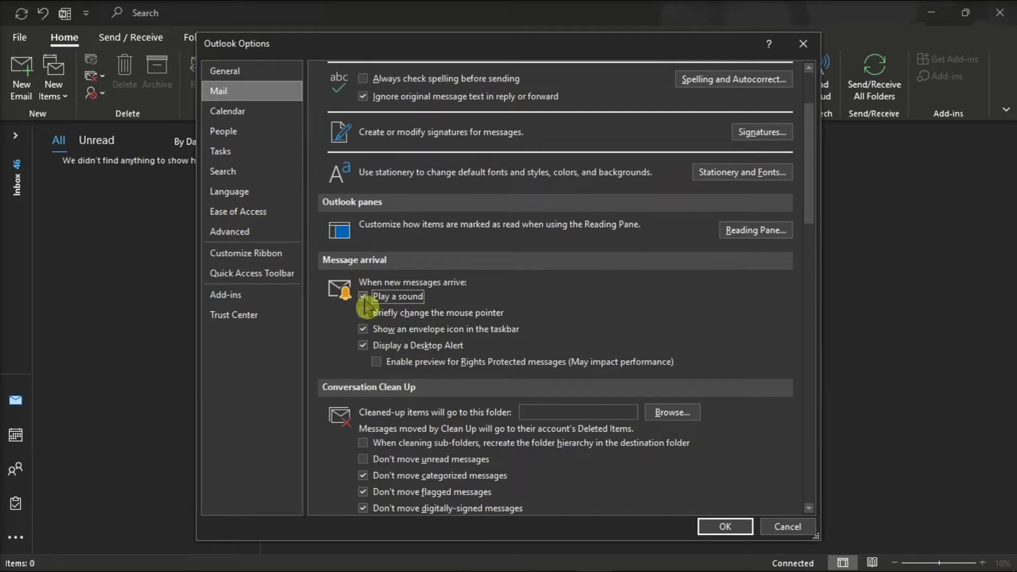
left_click(363, 347)
left_click(362, 347)
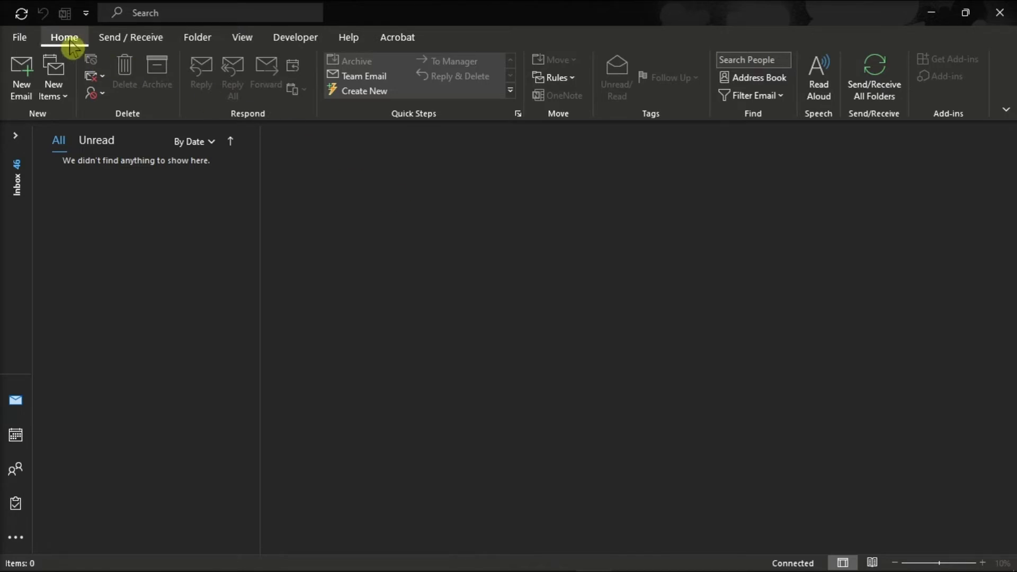
left_click(555, 84)
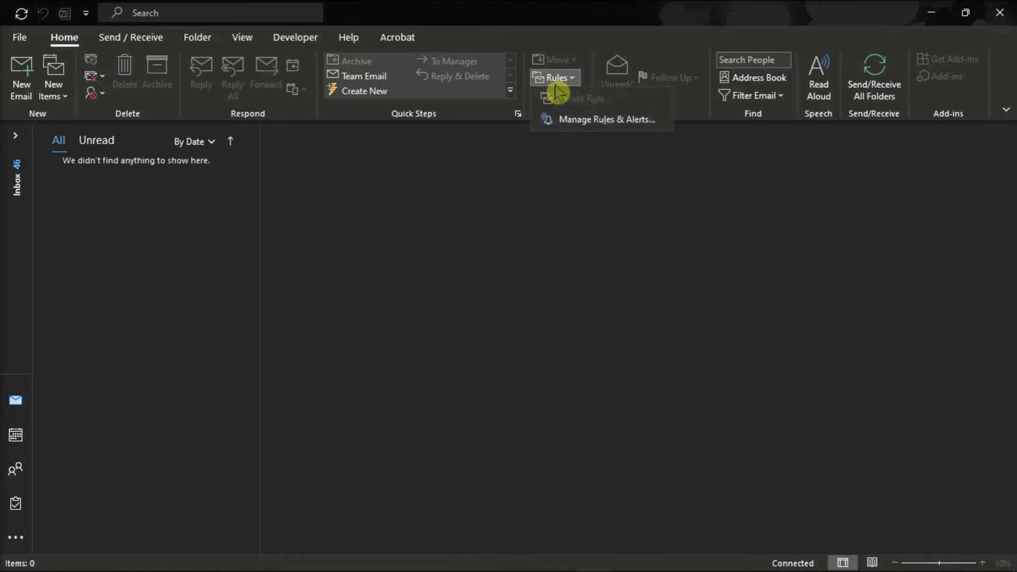
left_click(574, 122)
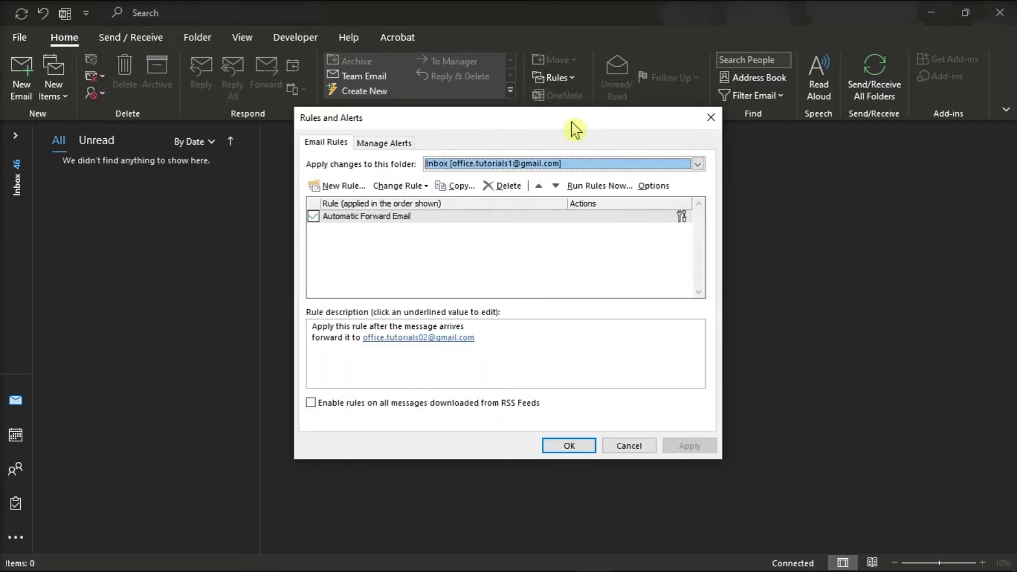
left_click(401, 186)
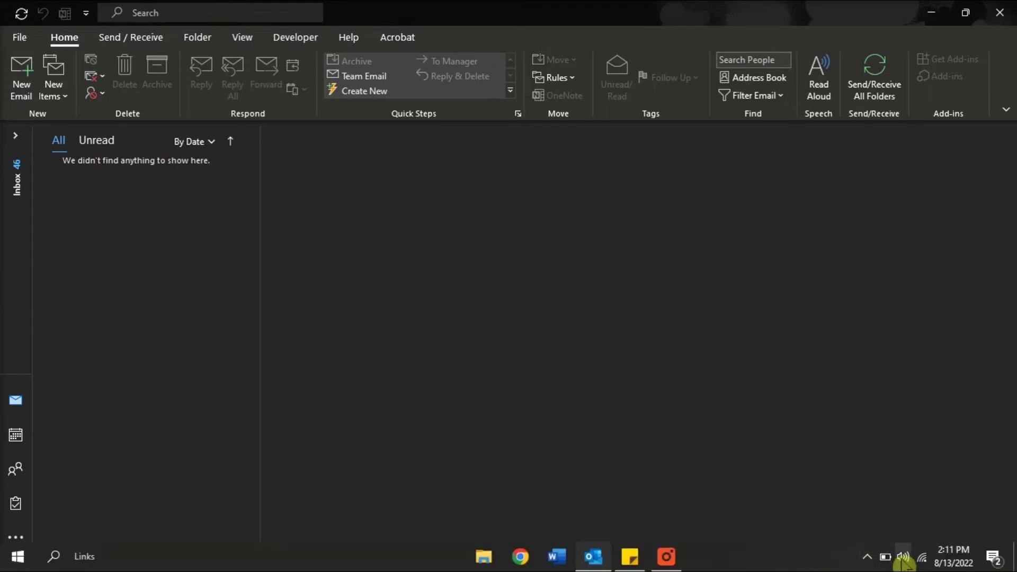
Lower the System Sounds volume to 36 in the Windows Volume Mixer.
right_click(902, 560)
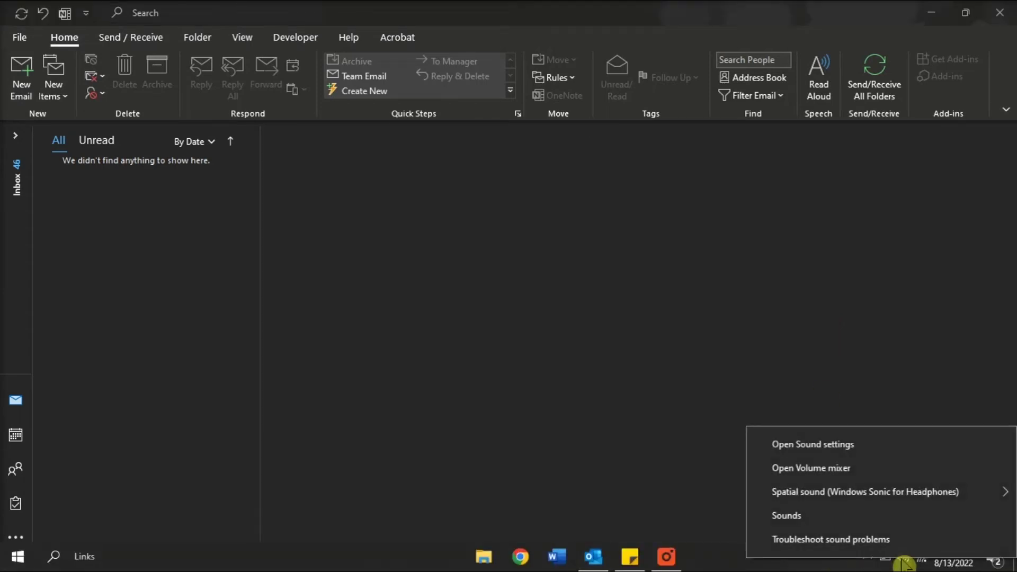
left_click(896, 469)
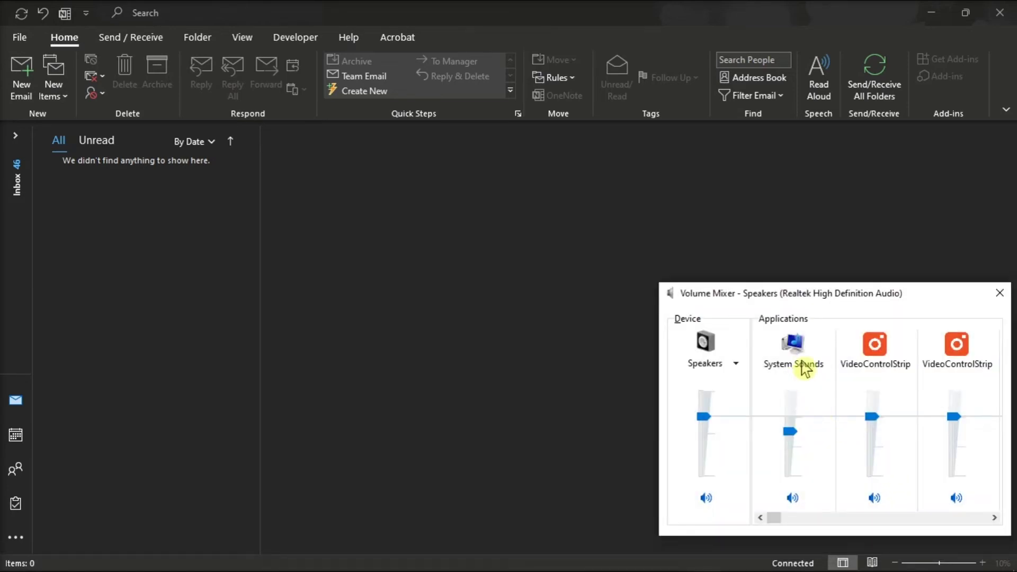
left_click_drag(790, 431, 794, 455)
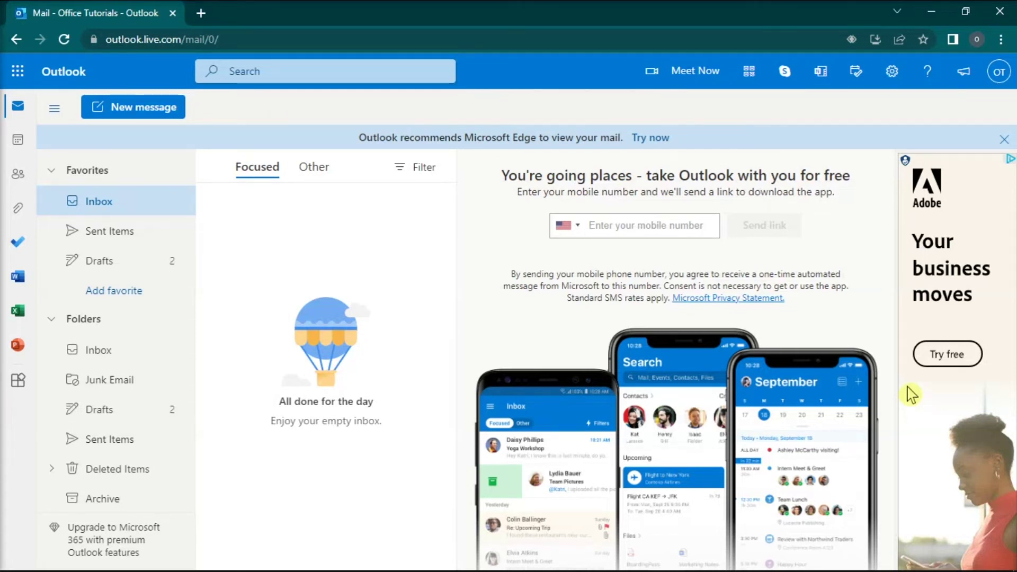
Open General > Notifications in Outlook web settings, leaving 'Play a sound when a message arrives' off.
left_click(901, 74)
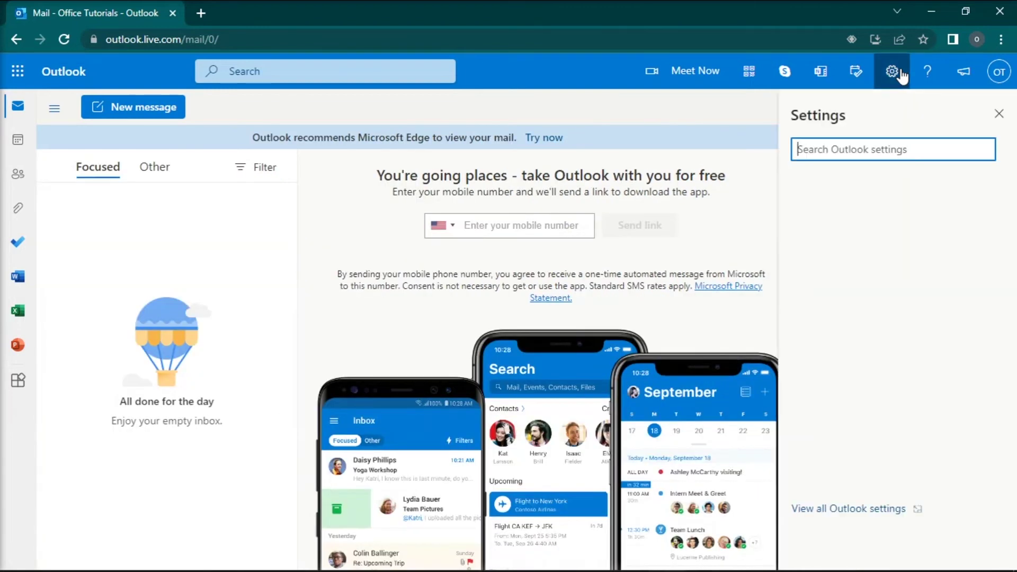
left_click(846, 509)
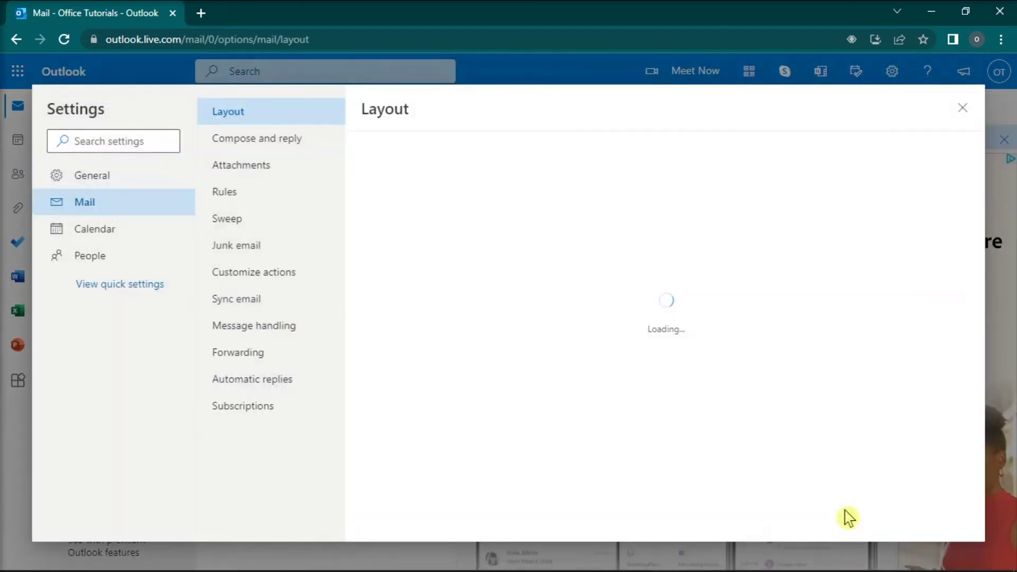
left_click(109, 177)
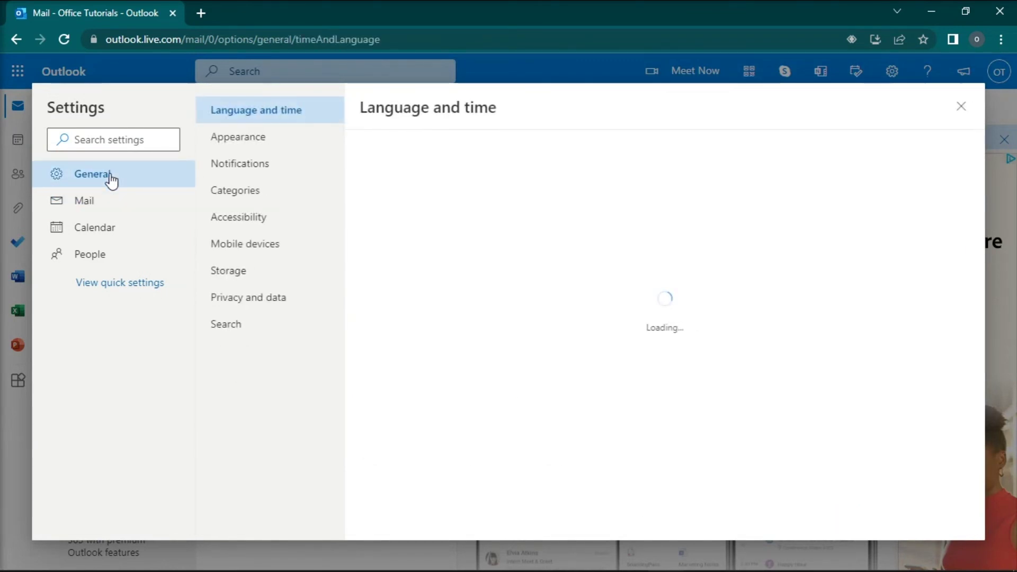
left_click(255, 172)
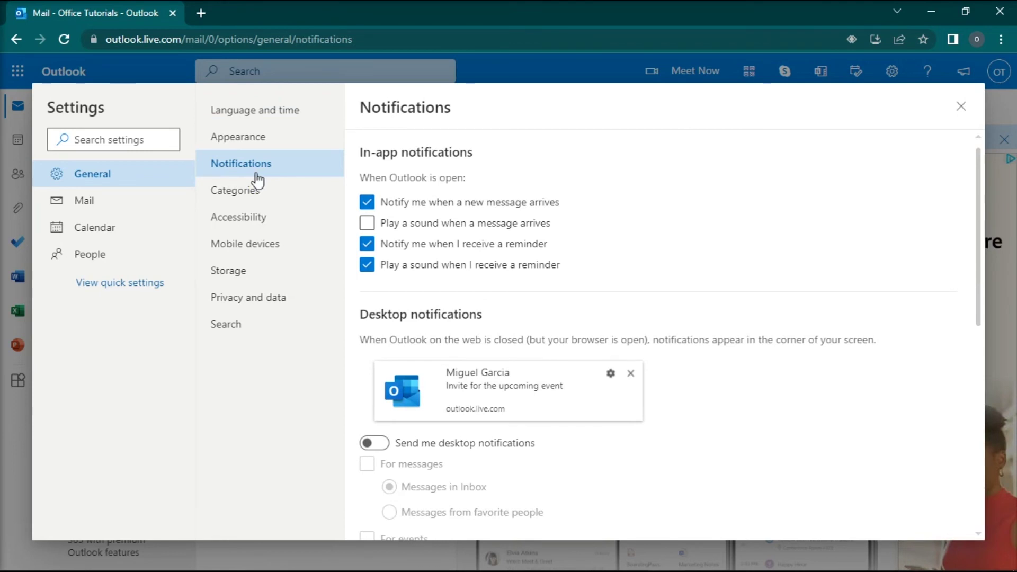
left_click(366, 227)
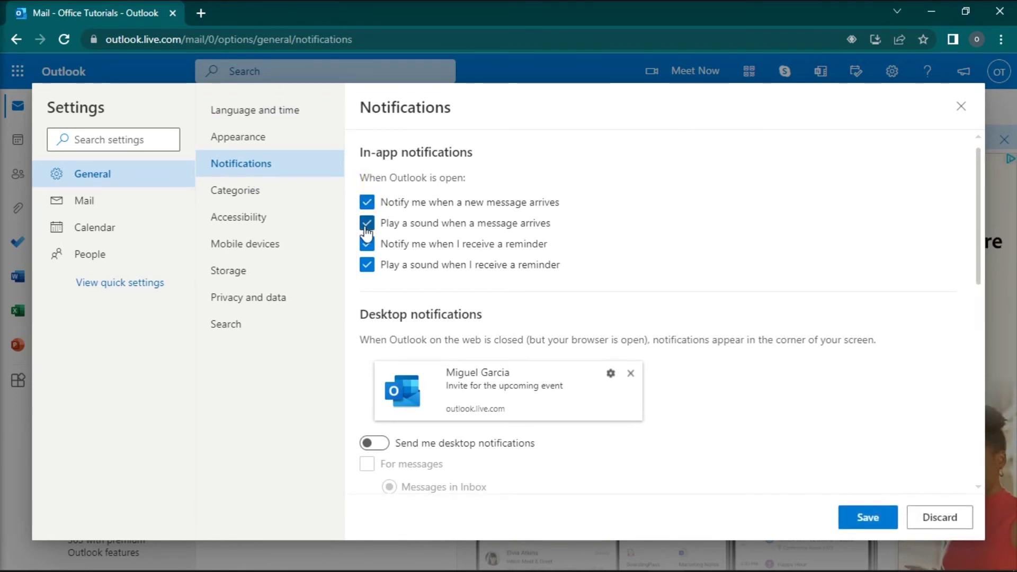
left_click(367, 225)
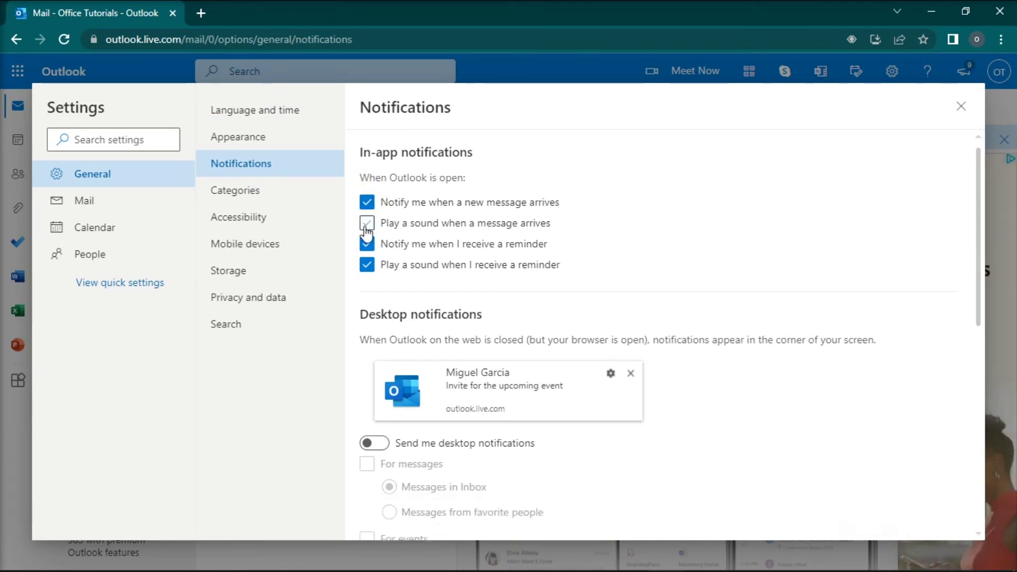